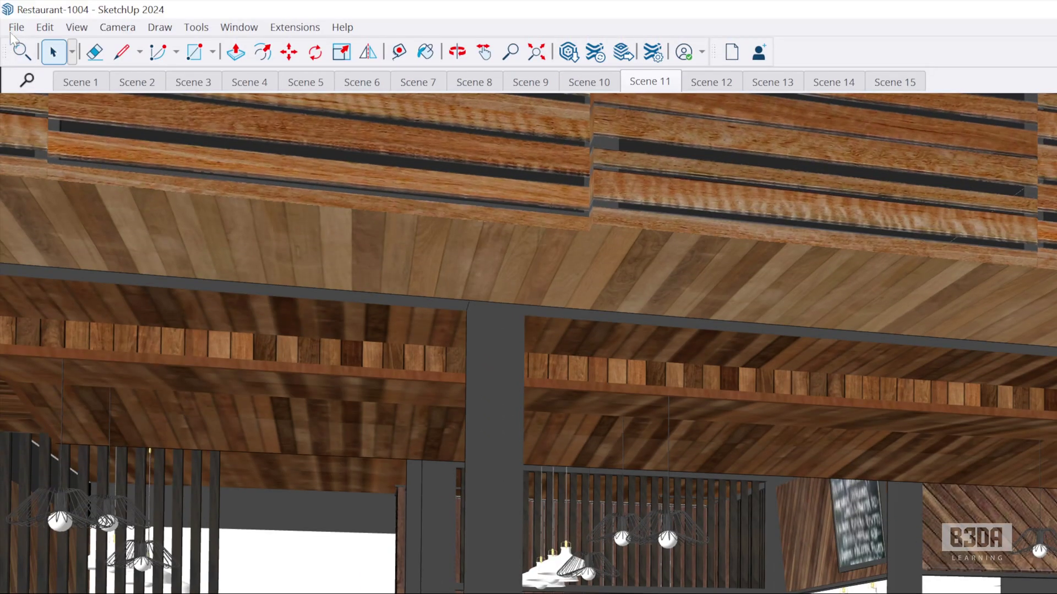
Start exporting the restaurant model as an OBJ 3D model file, leaving the file name empty
click(7, 14)
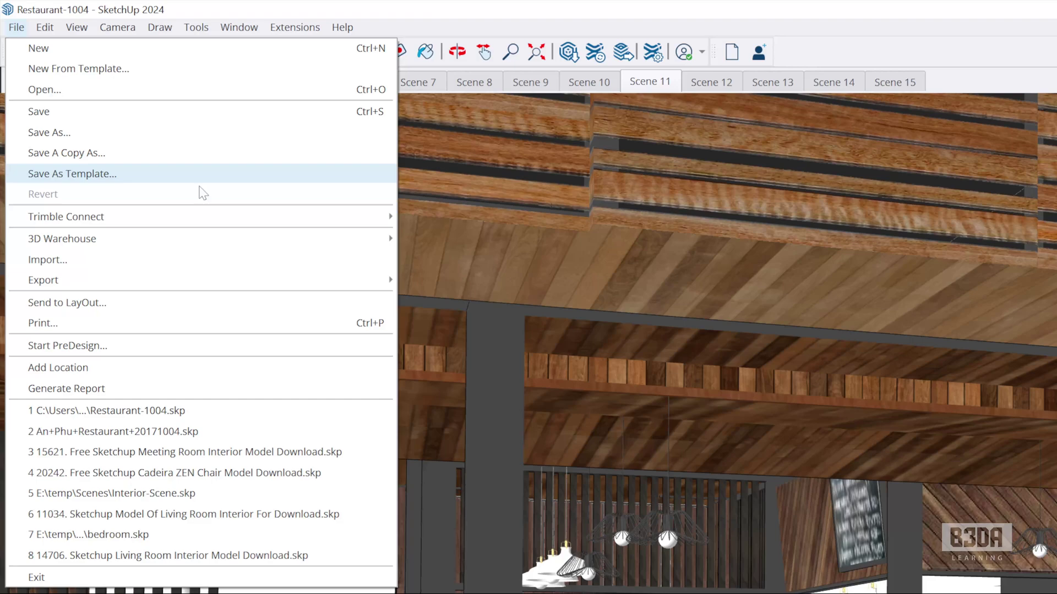
mouse_move(258, 288)
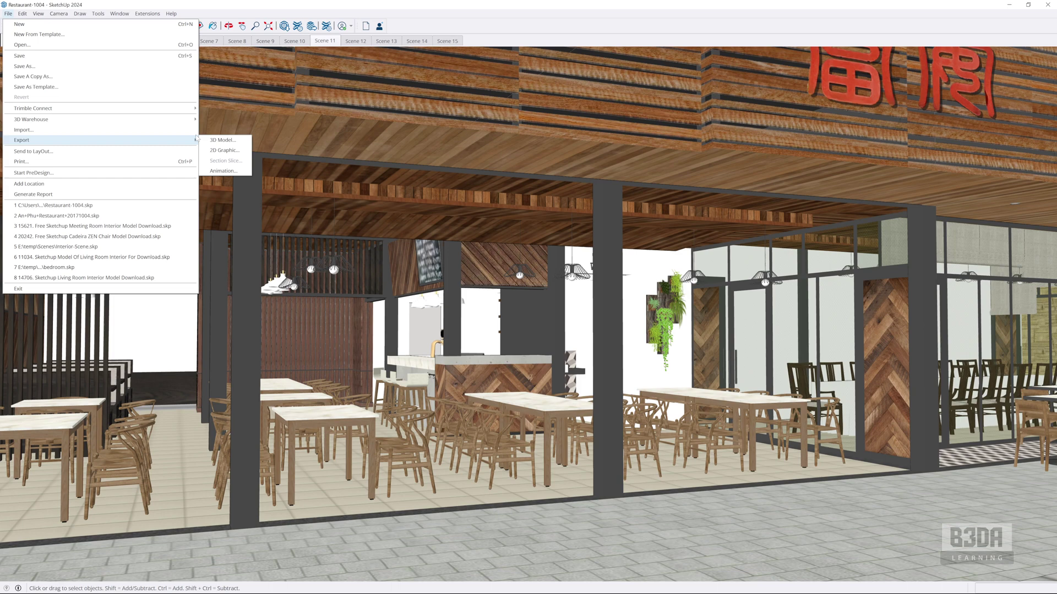
click(239, 142)
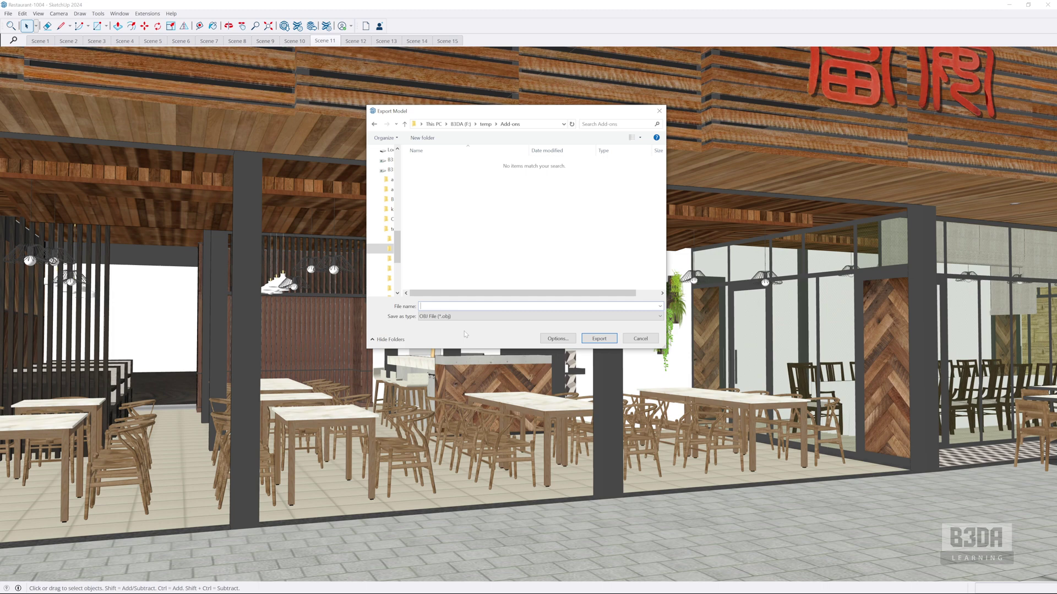
text(6)
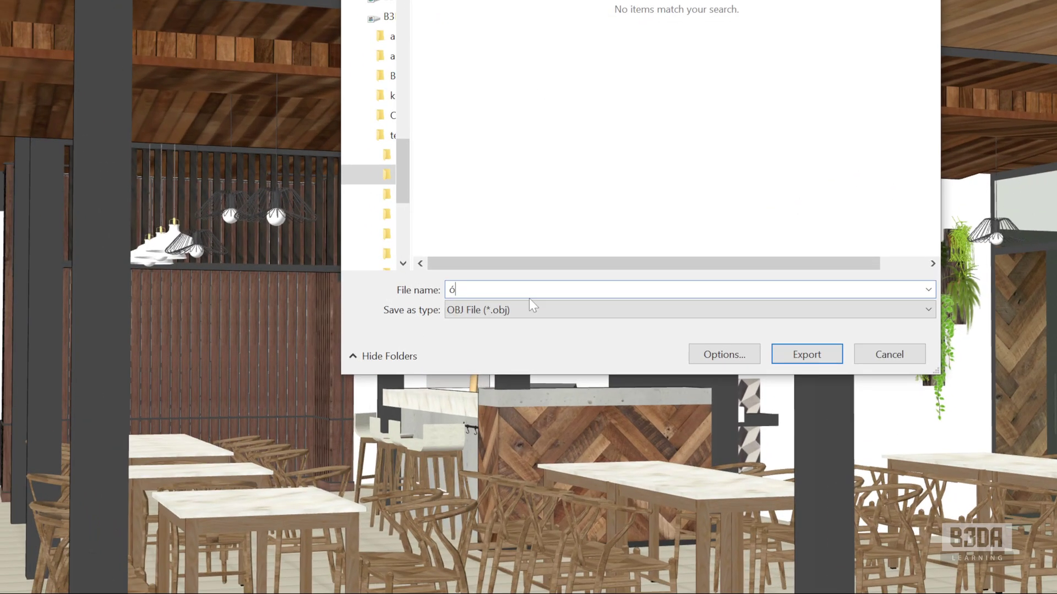
key(BackSpace)
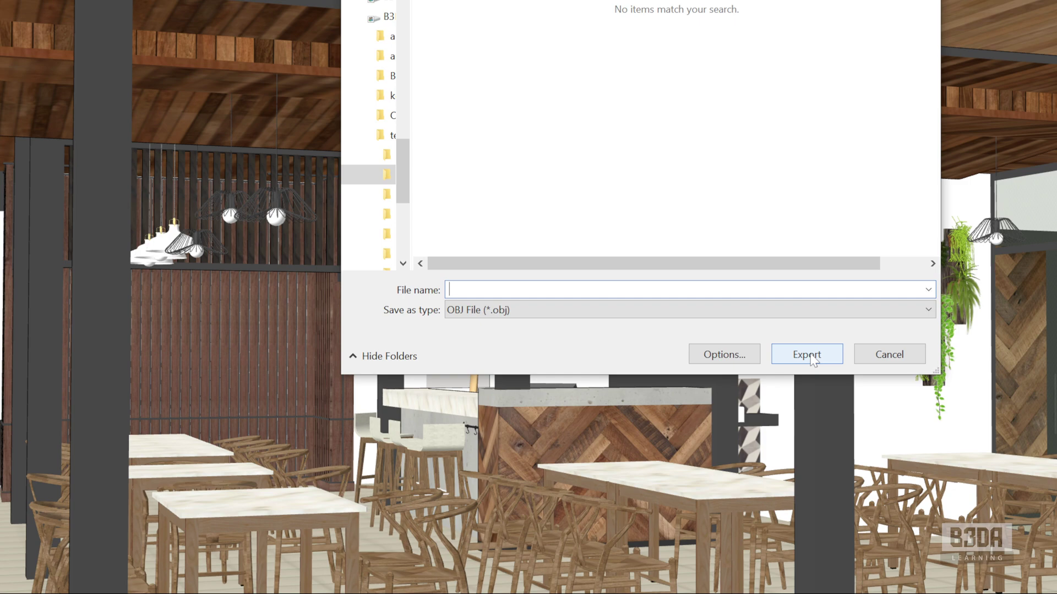
Dismiss the OBJ export dialog and return to the Sketchup Importer GitHub repository
click(813, 358)
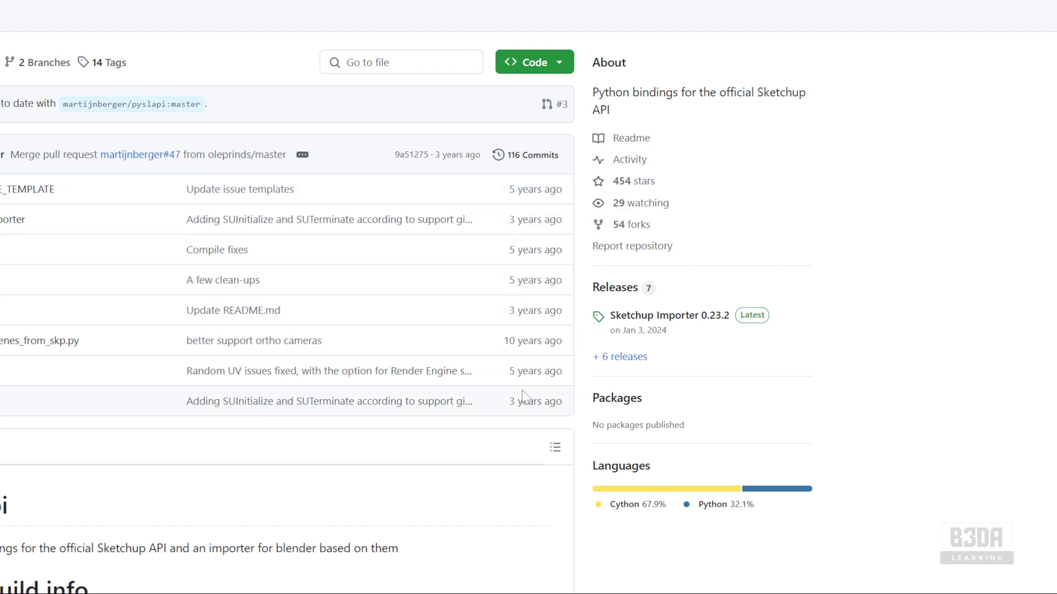
Open the Sketchup Importer 0.23.2 release and highlight its Blender 4.1 compatibility note
click(659, 320)
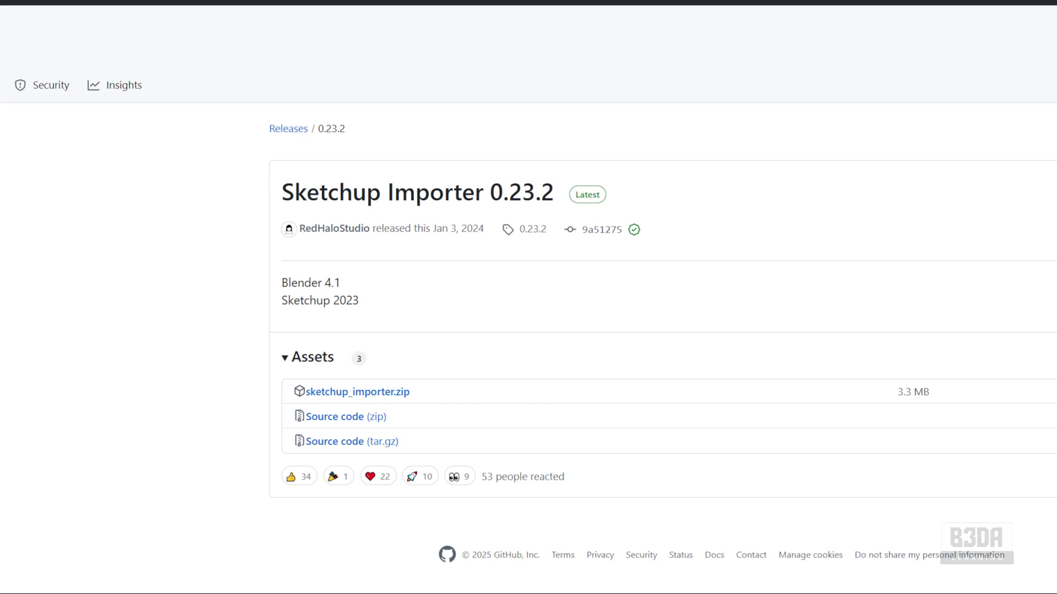
drag(281, 283, 385, 289)
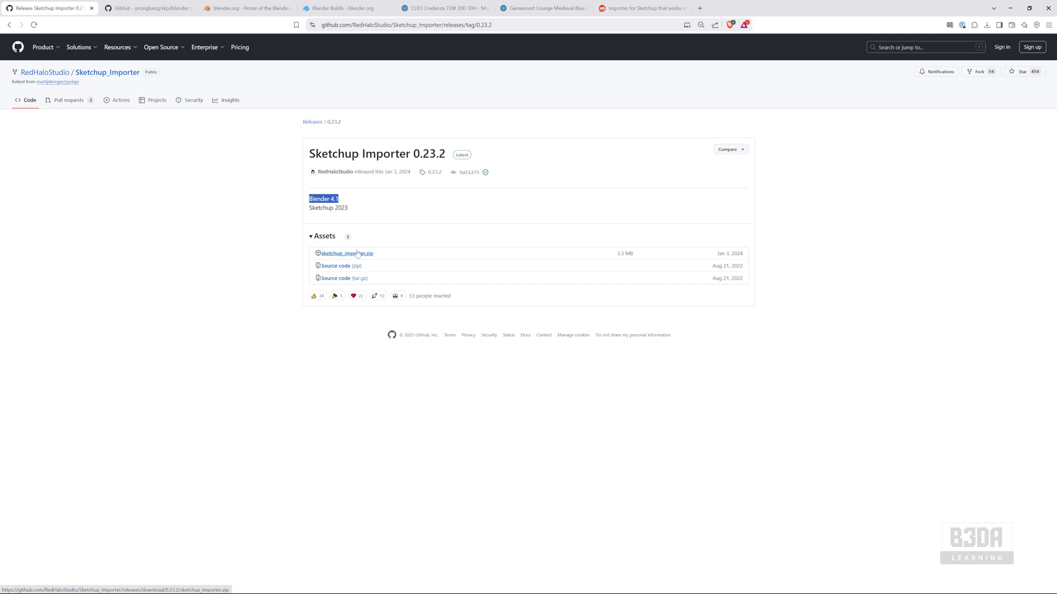
Look at the prongbang/skp2blender repository, then switch to Blender 4.4's default scene
click(150, 9)
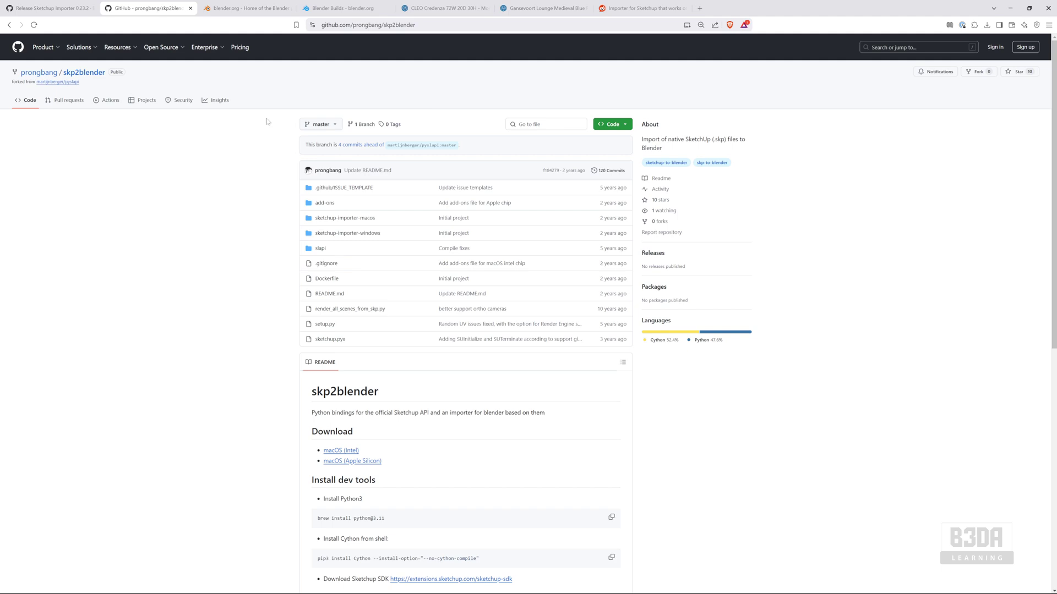
key(alt+Tab)
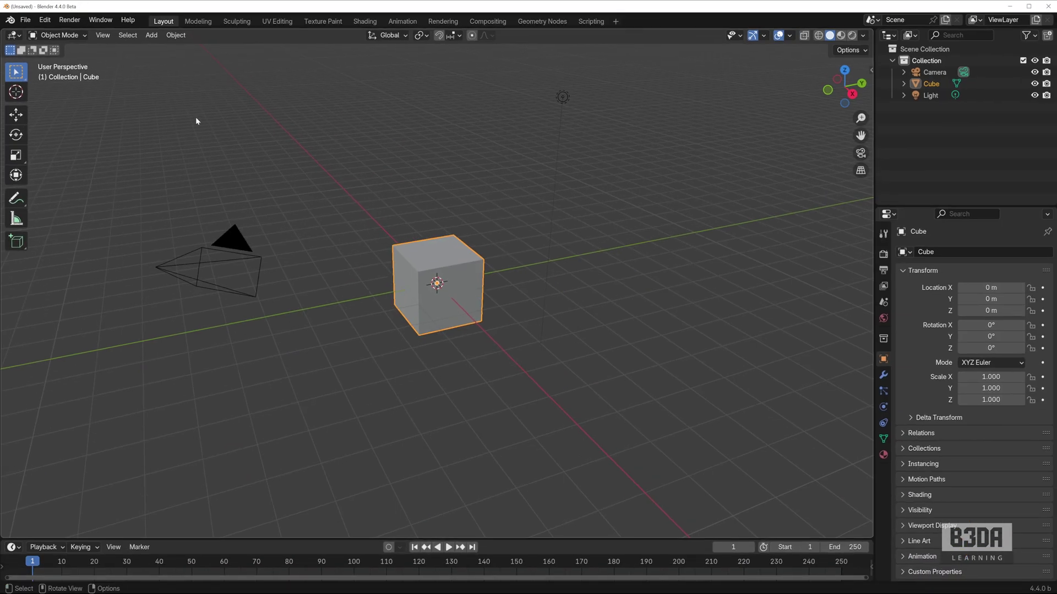
Delete the default camera, cube and light, then glance over the File > Import options
drag(119, 63, 733, 437)
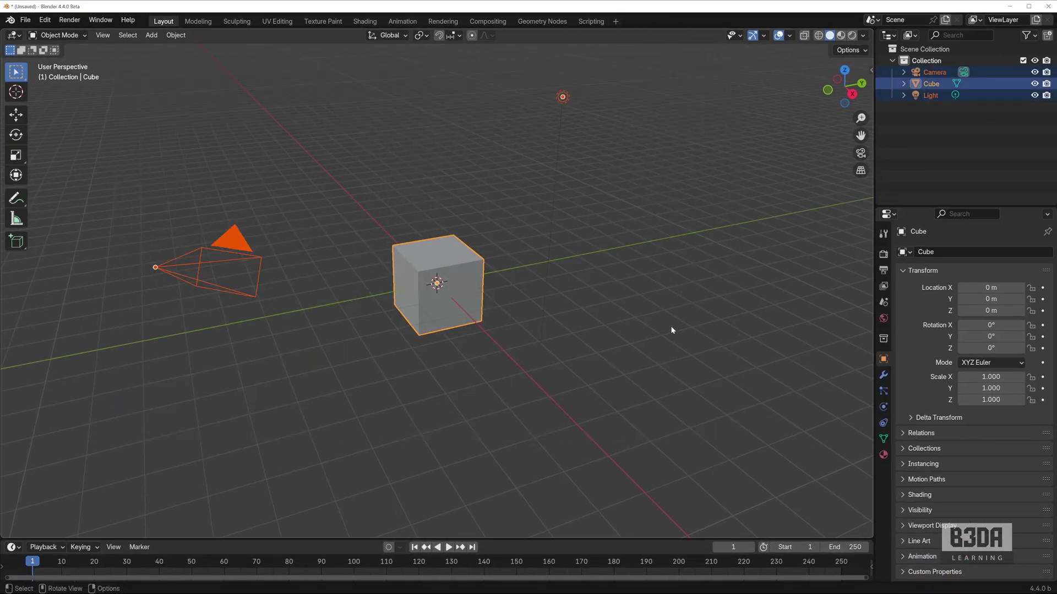
key(Delete)
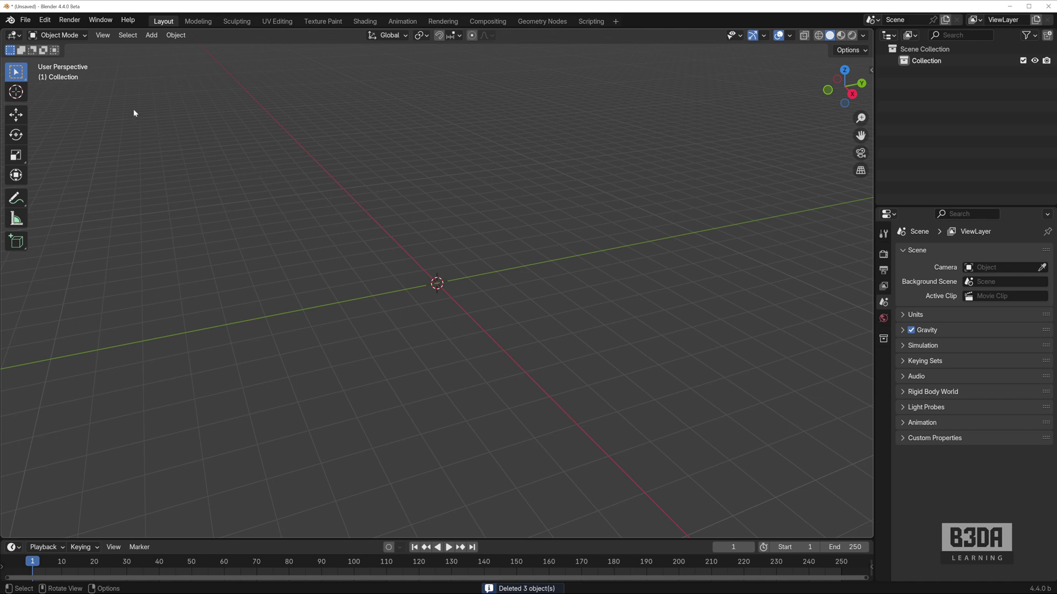
click(26, 20)
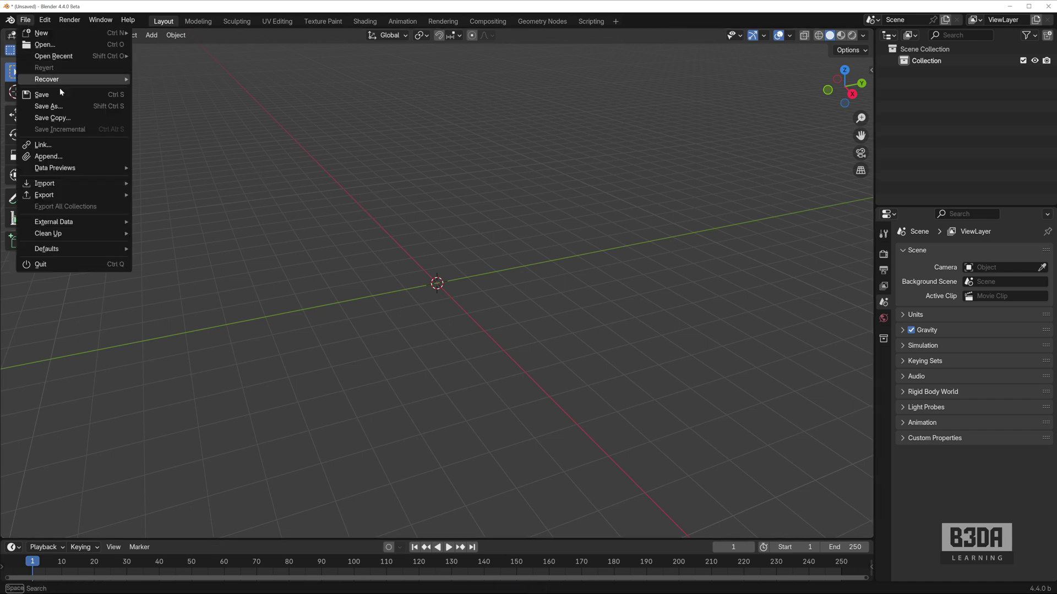
mouse_move(89, 181)
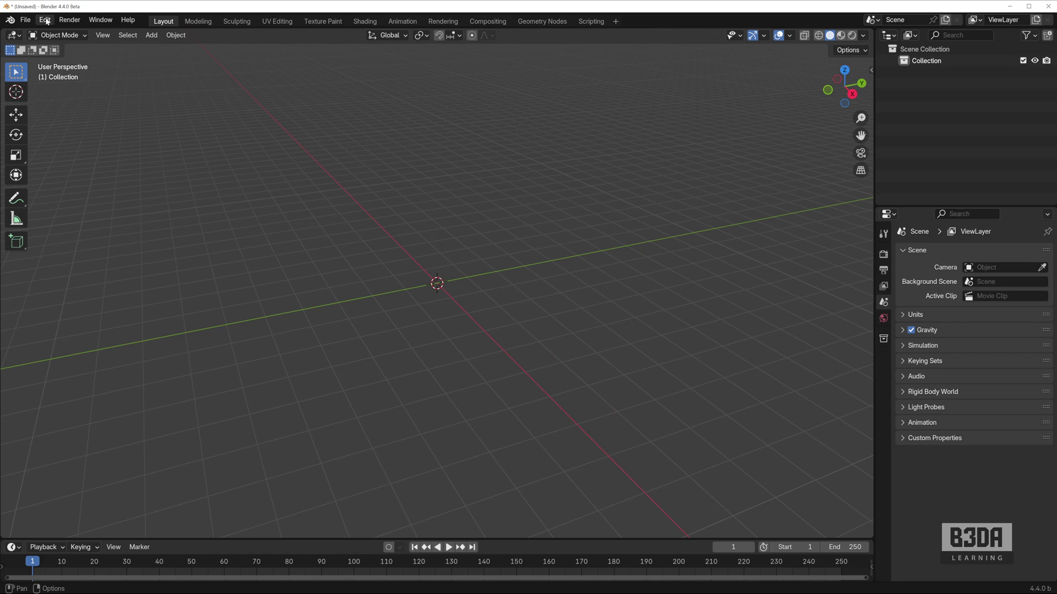
Open Blender's Preferences window and reposition it for easier viewing
click(45, 20)
click(99, 169)
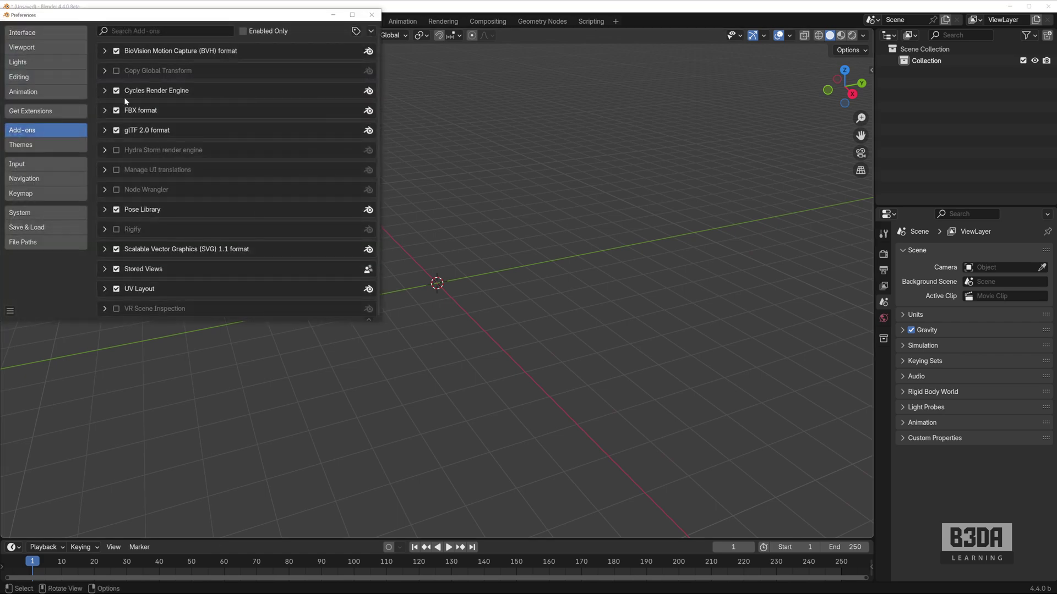
drag(146, 8, 445, 85)
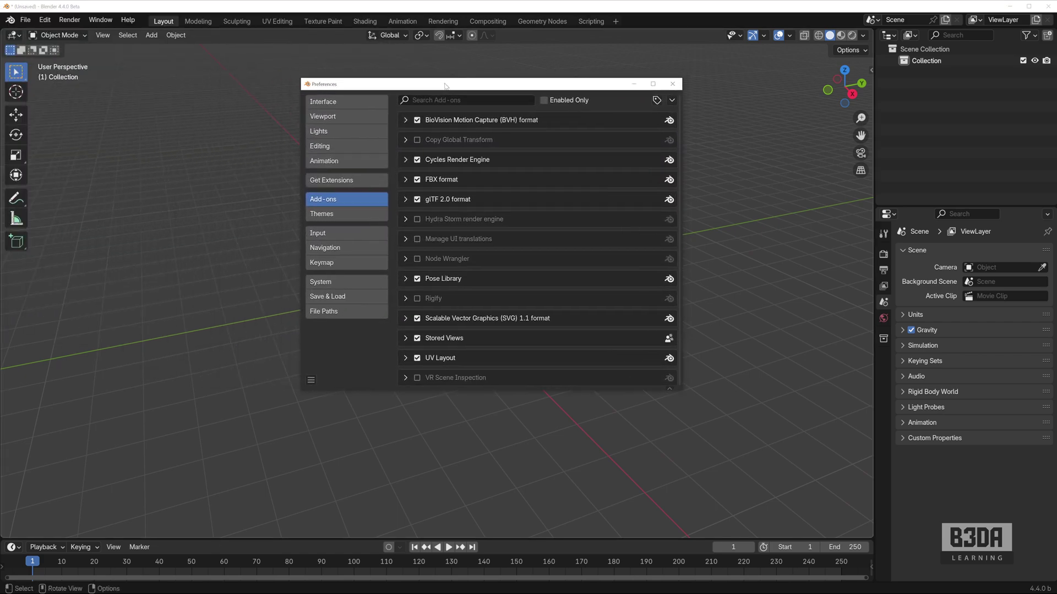
Under Add-ons, choose Install from Disk to browse to sketchup_importer.zip in F:\temp\Add-ons\
click(672, 100)
click(355, 181)
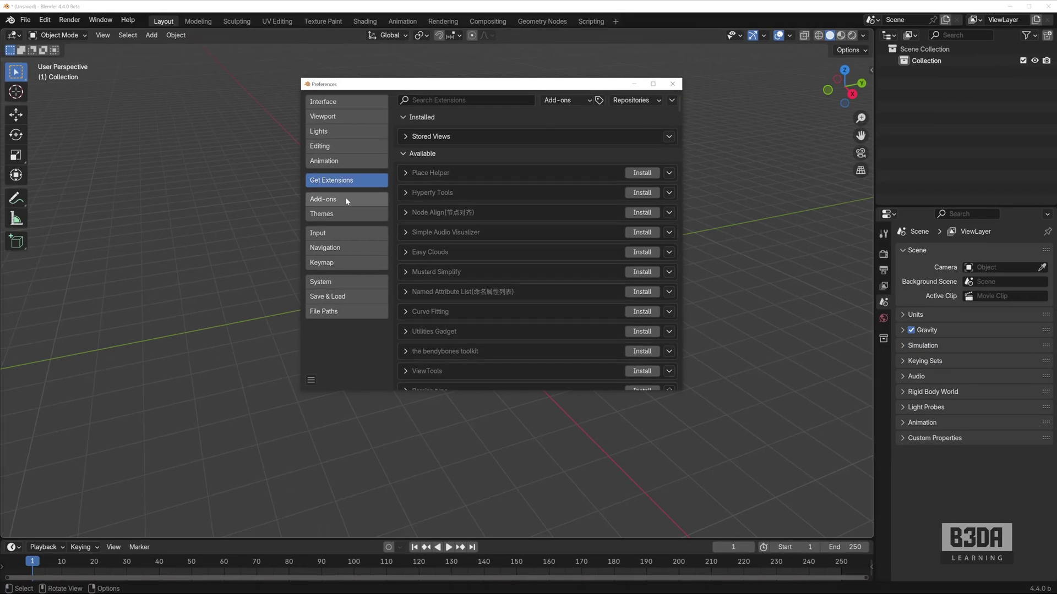
click(495, 342)
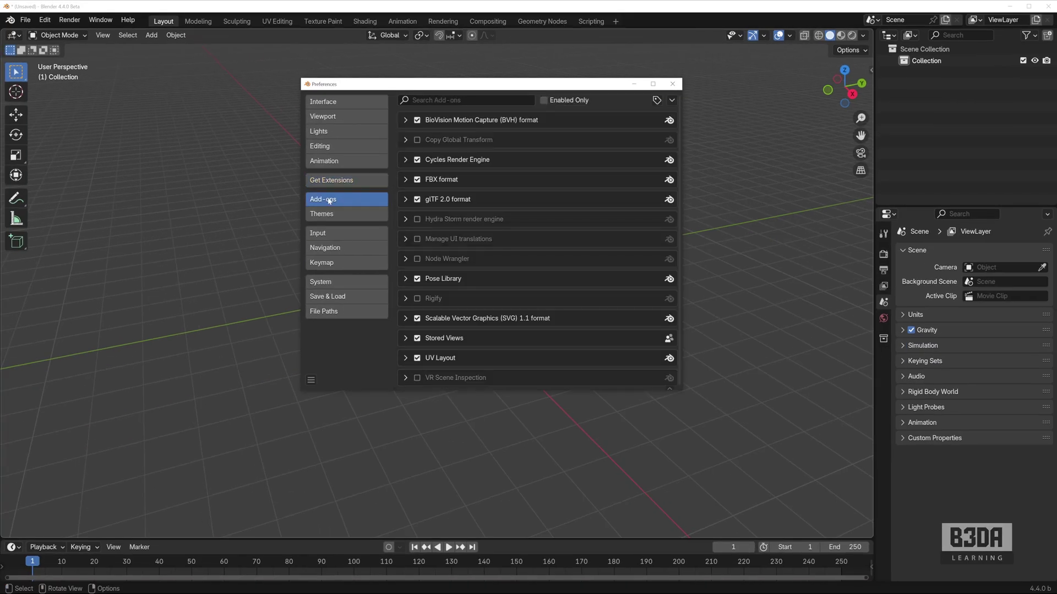
click(671, 100)
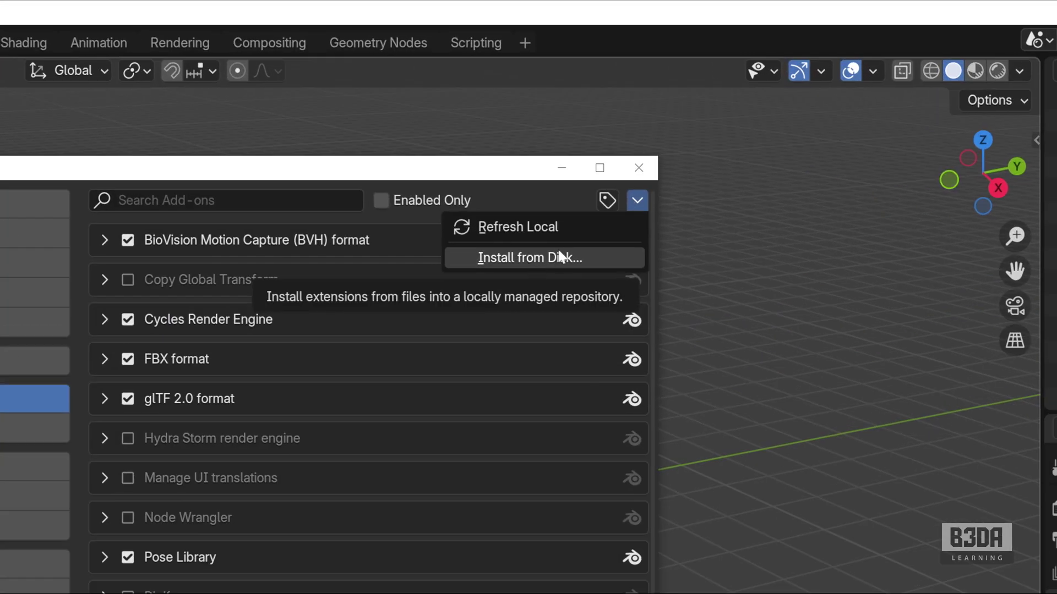
click(639, 196)
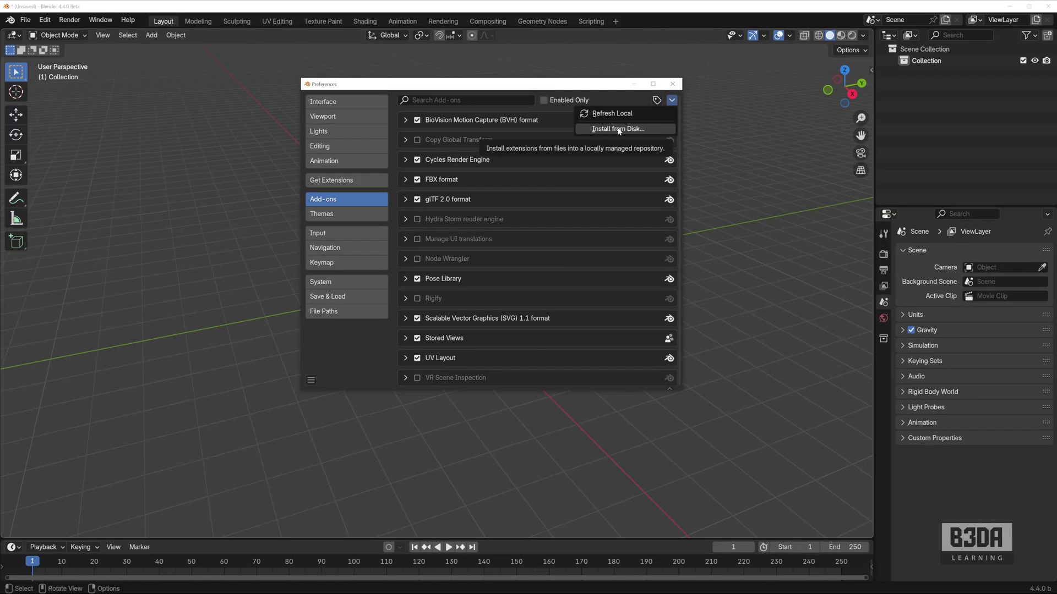
click(618, 129)
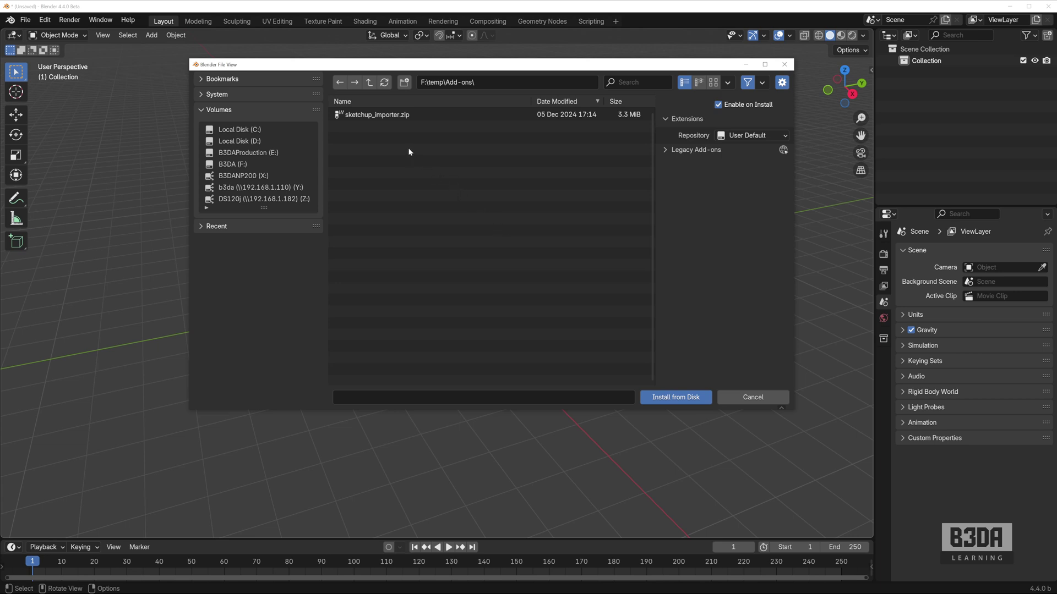
Install sketchup_importer.zip so the SketchUp Importer add-on appears enabled in Preferences
click(385, 114)
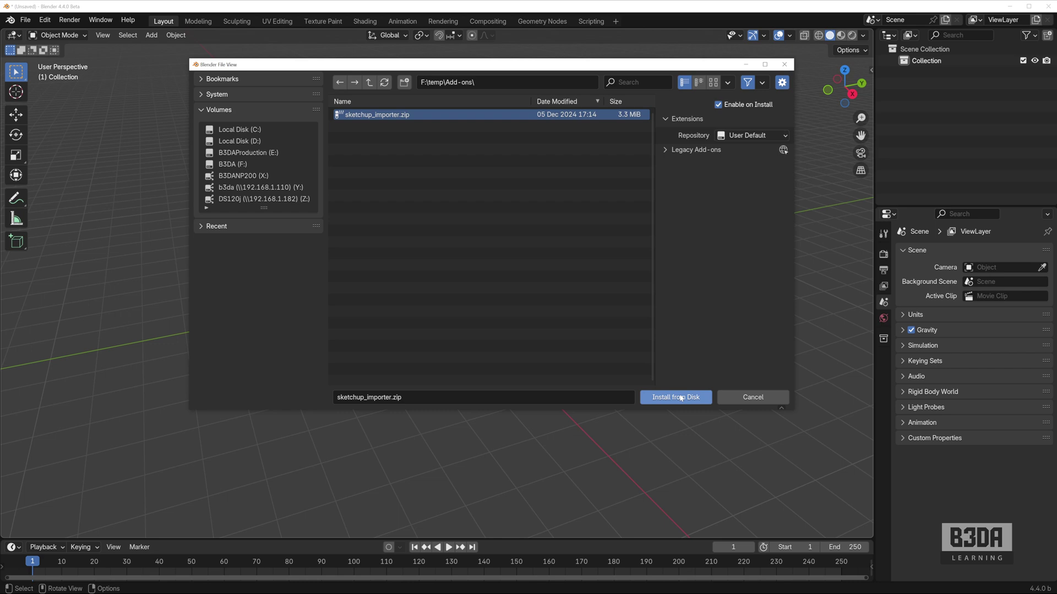
click(673, 398)
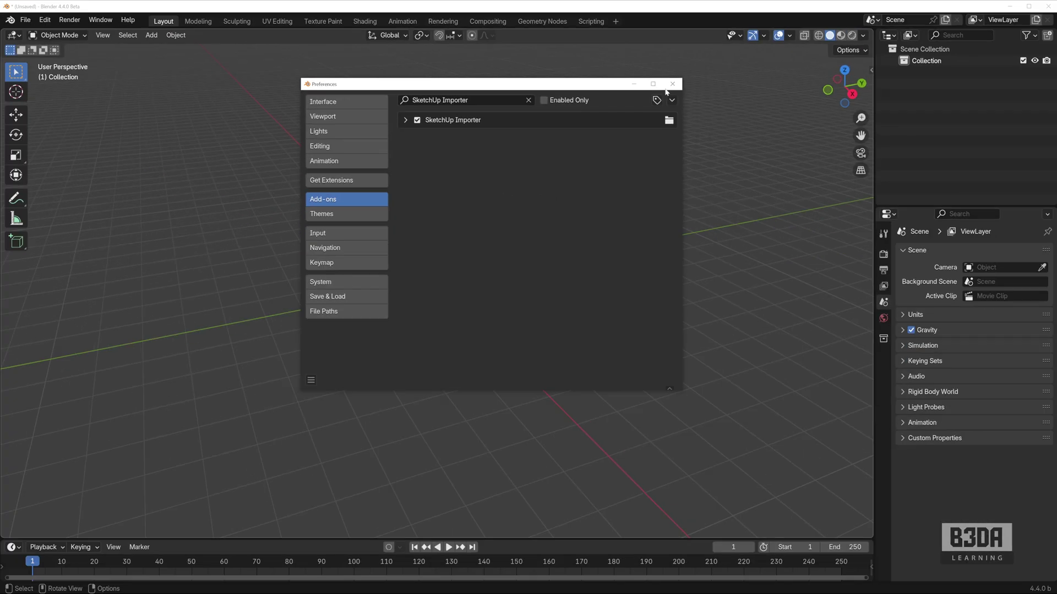
Close Preferences and bring up the File > Import > SketchUp (.skp) file browser
click(969, 162)
click(25, 21)
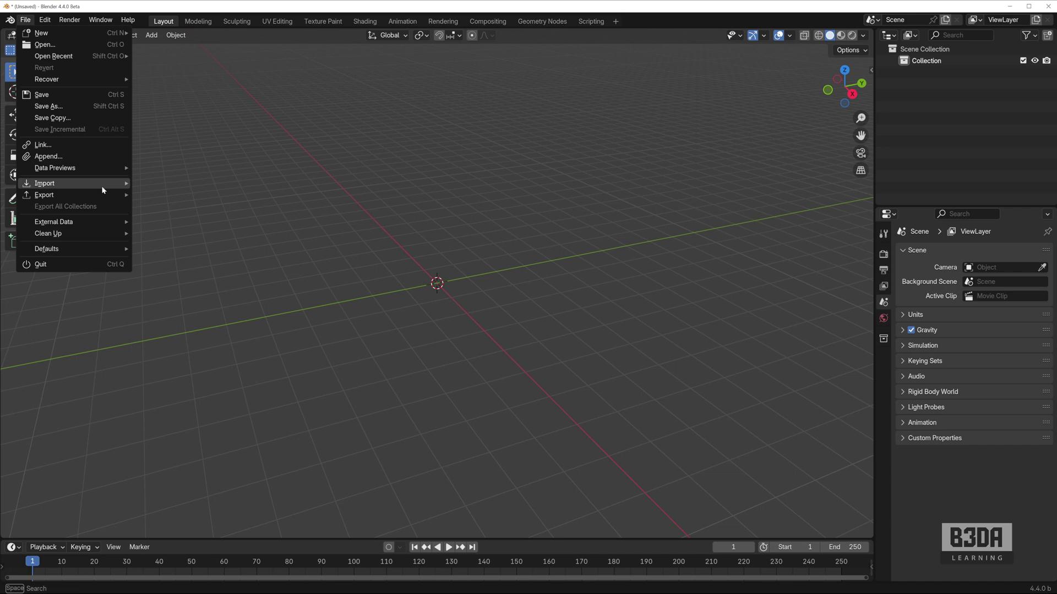
mouse_move(102, 185)
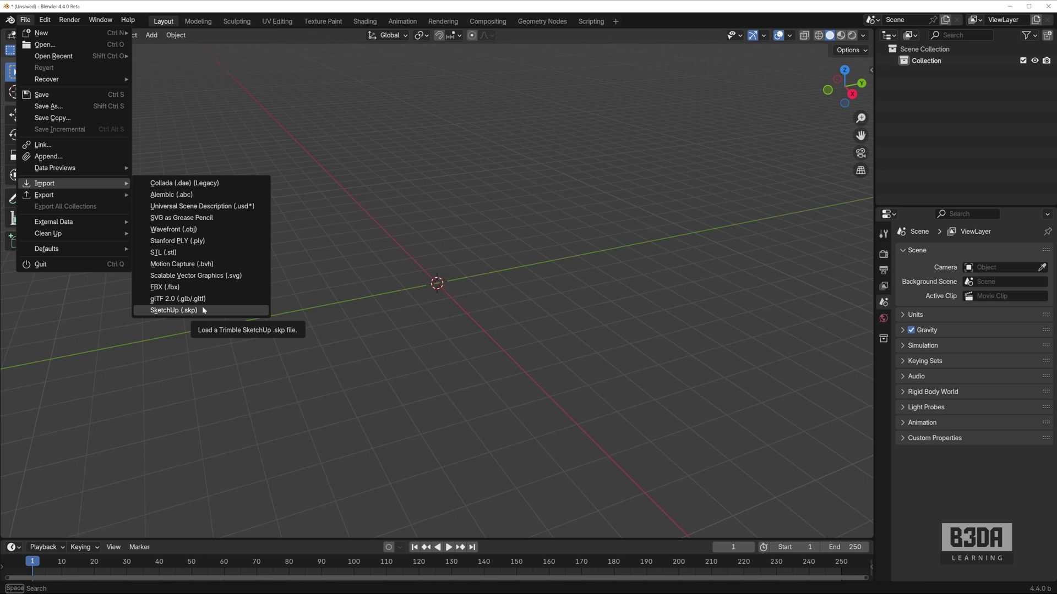
click(203, 310)
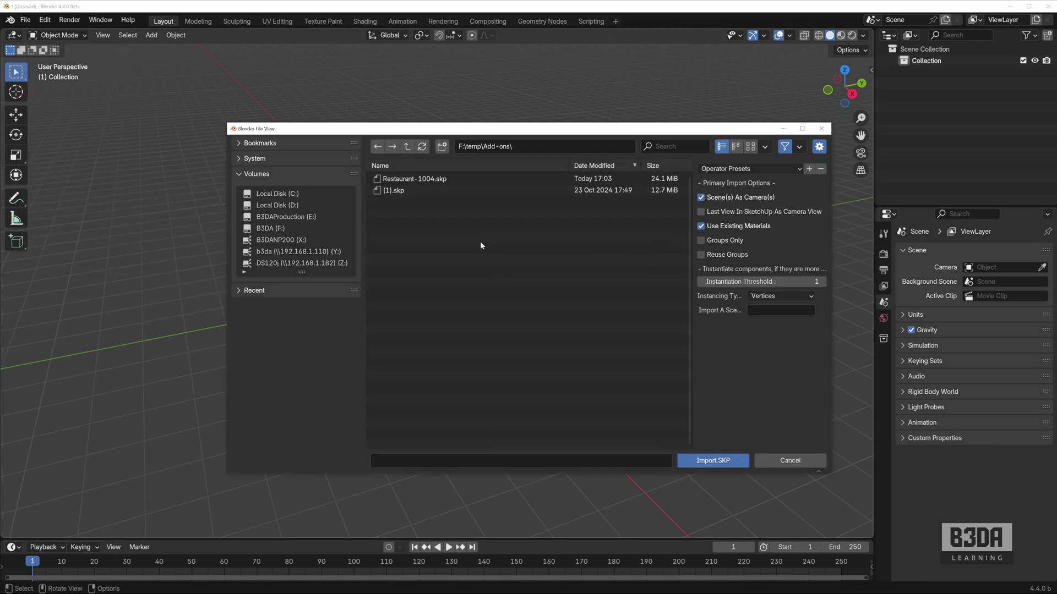
Import Restaurant-1004.skp with Scene(s) As Camera(s) enabled
click(418, 181)
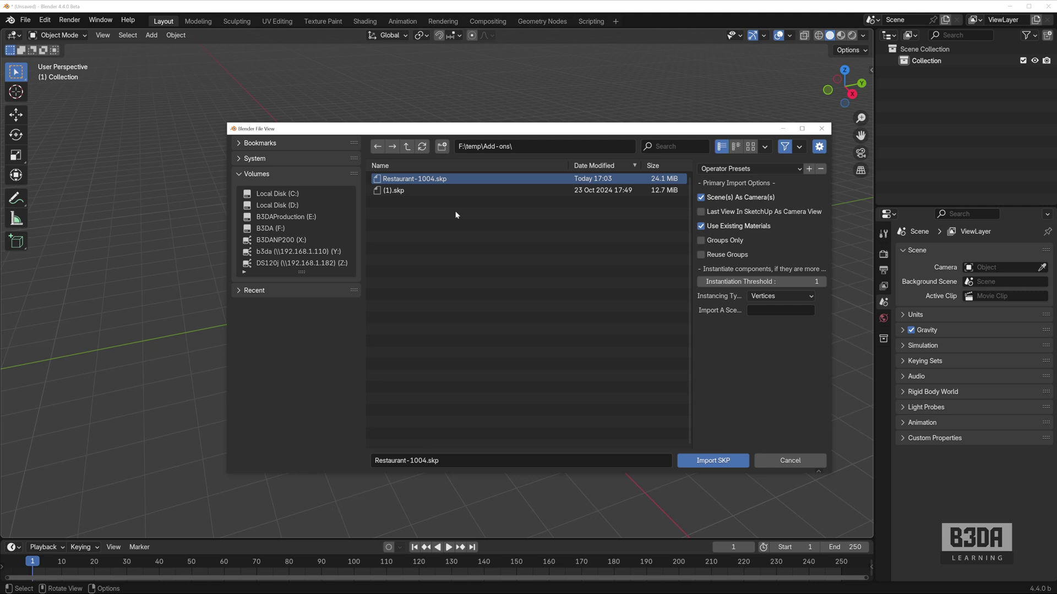
click(711, 461)
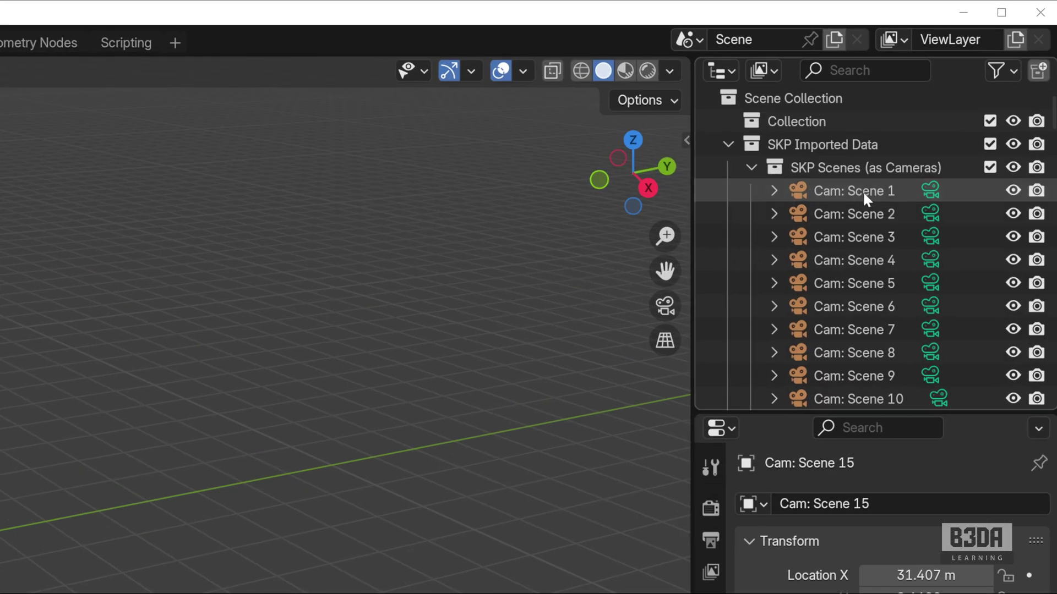
Zoom out, orbit and pan the viewport to frame the An Fú restaurant and its scene cameras
scroll(869, 240, down, 8)
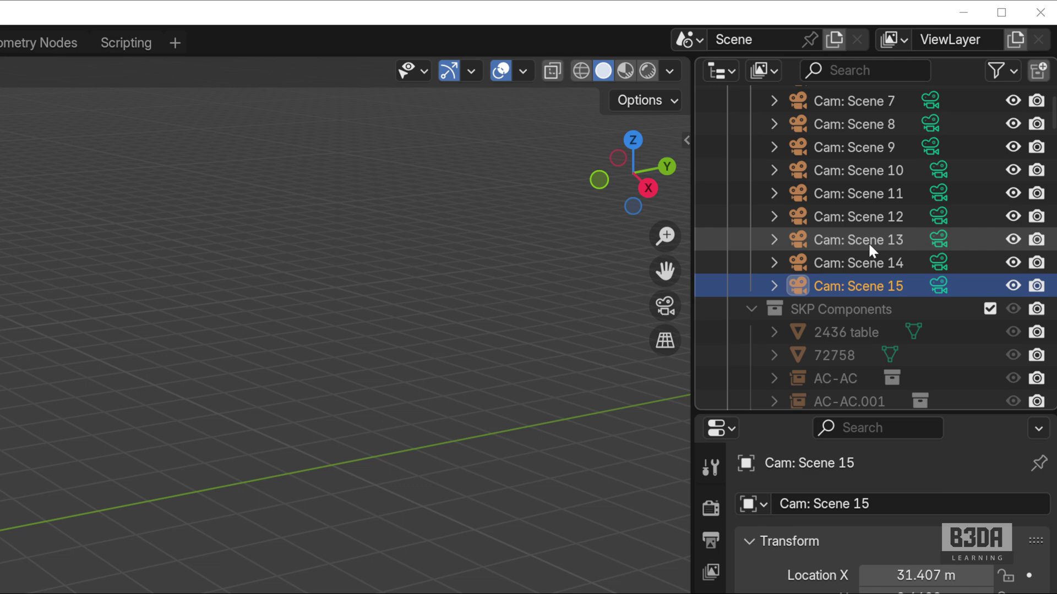
scroll(867, 242, down, 5)
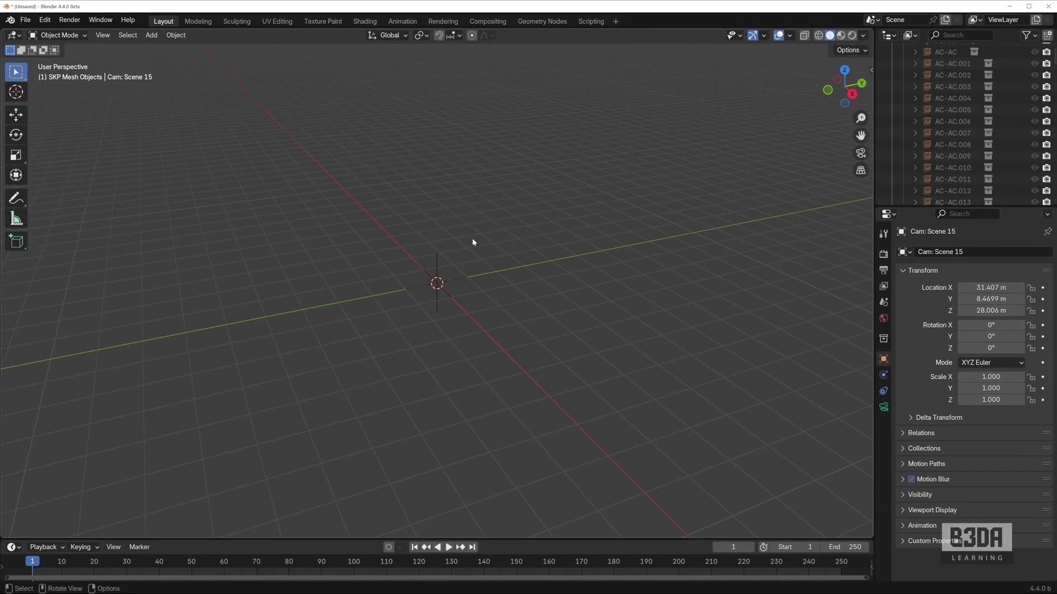
scroll(496, 251, down, 6)
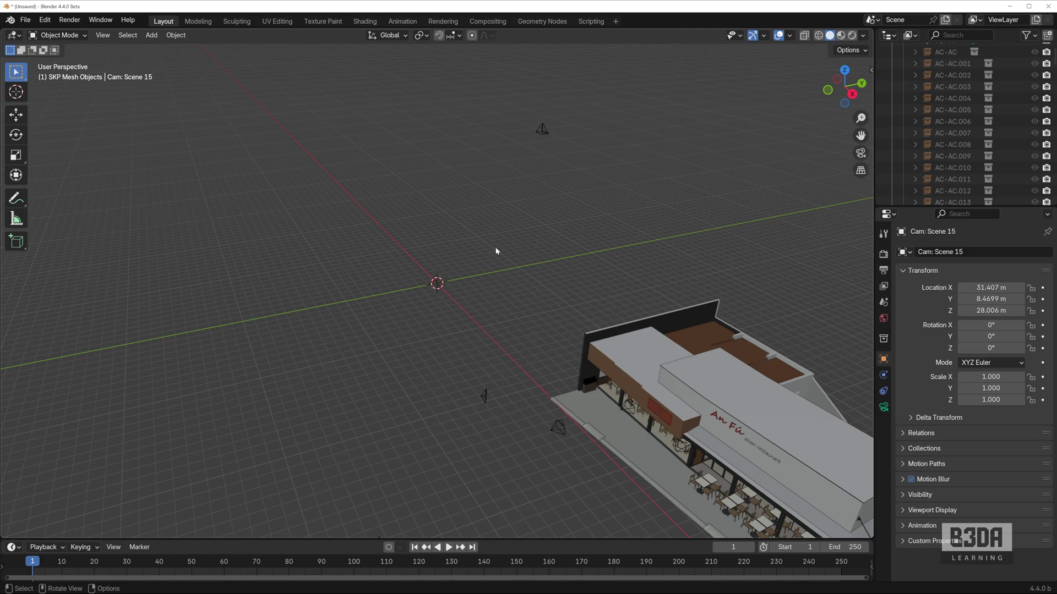
middle_drag(343, 312, 524, 261)
scroll(525, 262, up, 3)
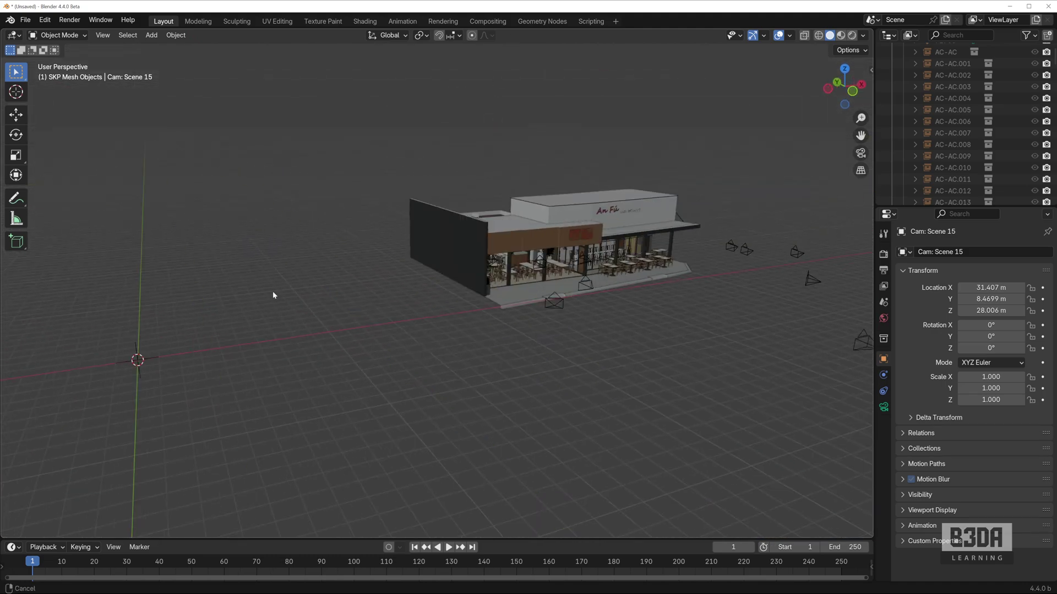
ctrl+middle_drag(272, 295, 279, 276)
shift+middle_drag(622, 273, 361, 306)
Select the Cam: Scene 11 camera and view the restaurant through it
click(349, 256)
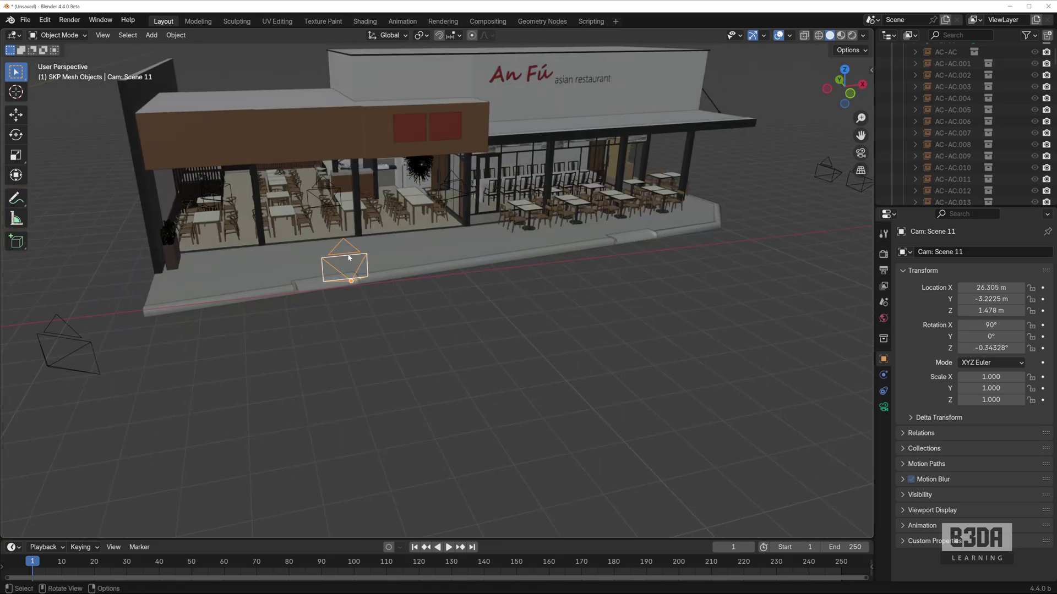
key(ctrl)
key(ctrl+KP_0)
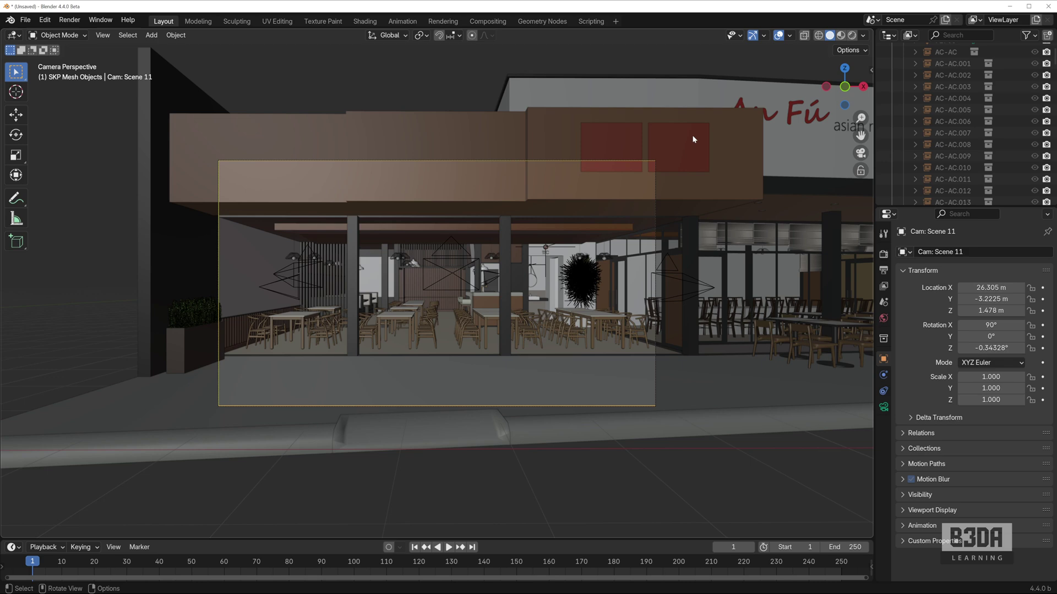
Switch to Material Preview shading and orbit and zoom out to see the whole textured model
click(841, 35)
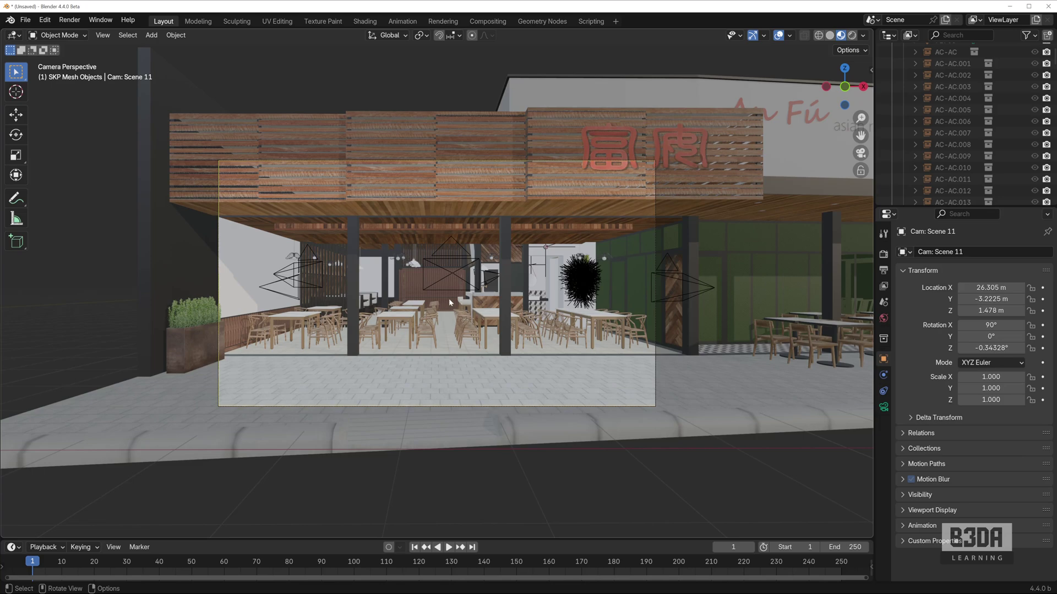
middle_drag(449, 302, 493, 318)
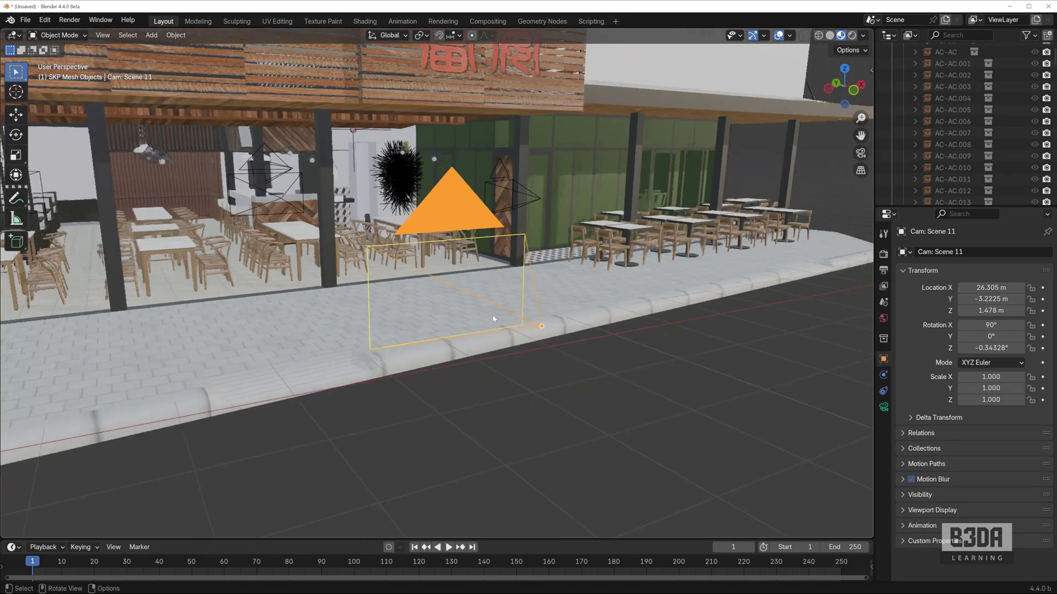
scroll(493, 319, down, 5)
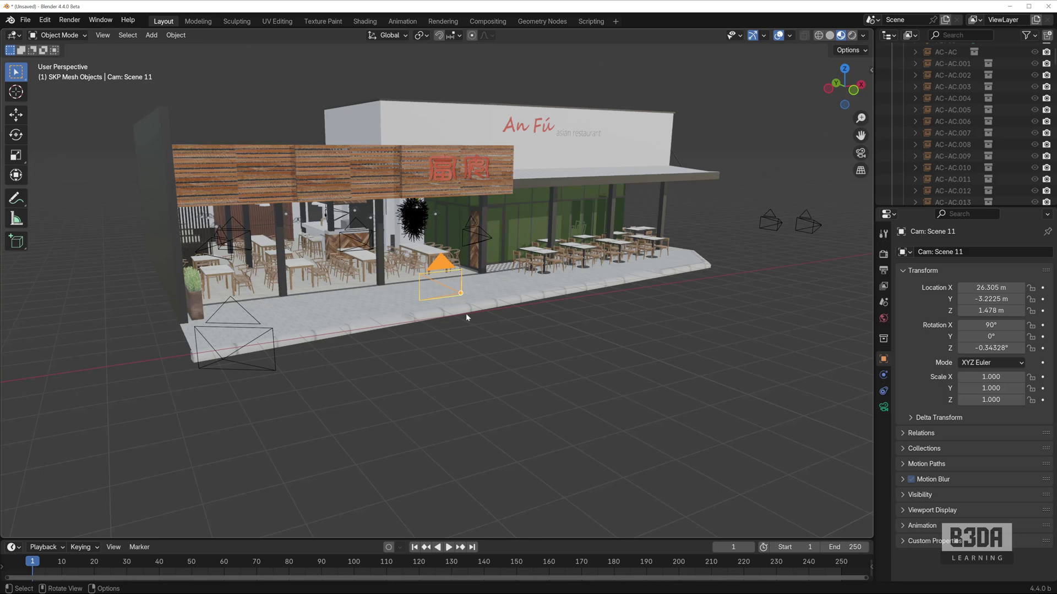